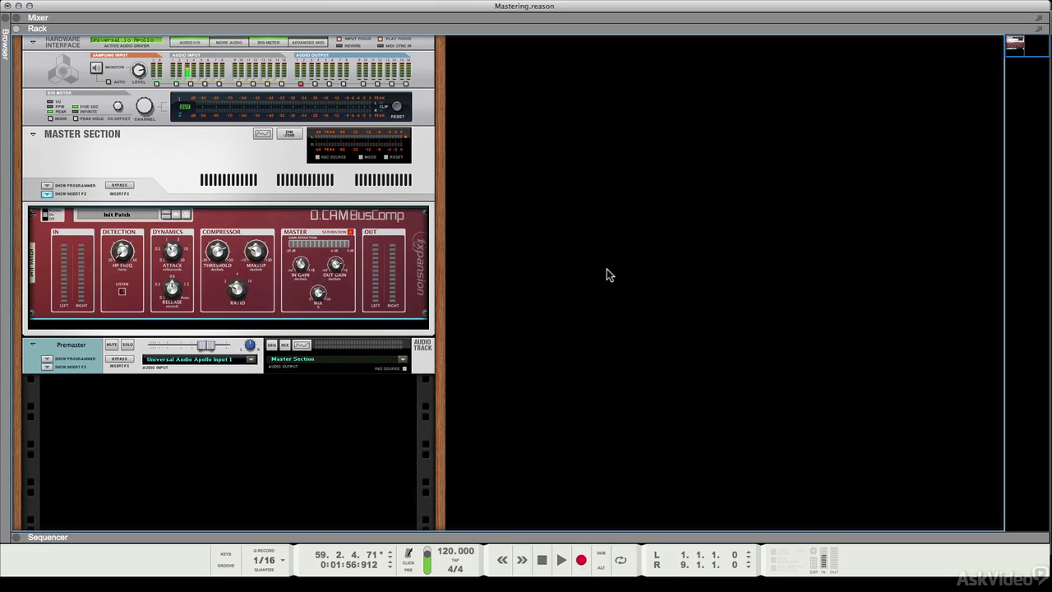
Start playback of the mastering song through the D.CAM BusComp master chain.
{"action": "key", "text": "space"}
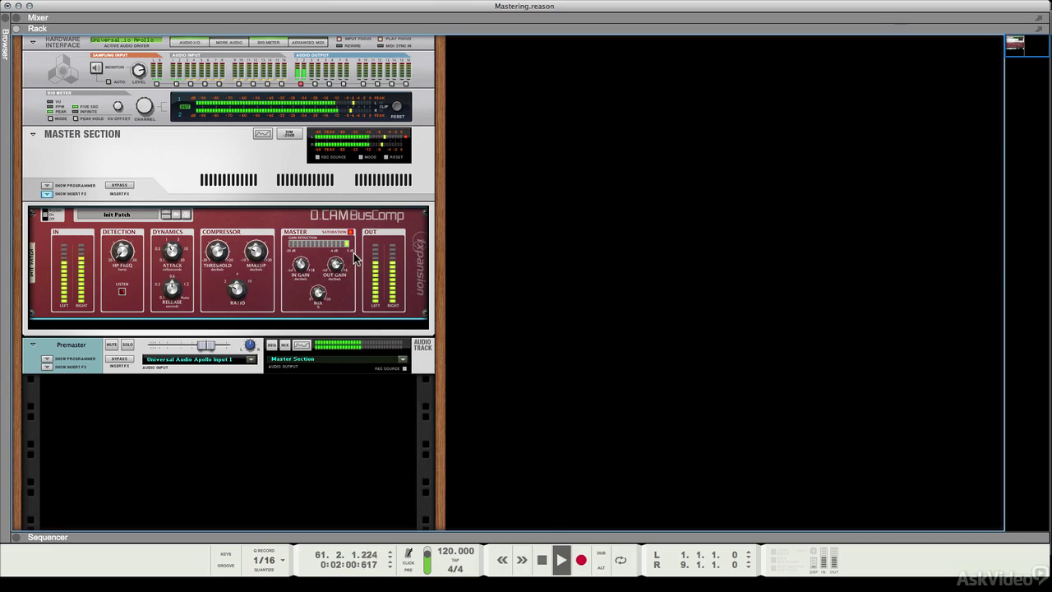
{"action": "key", "text": "F5"}
{"action": "scroll", "coordinate": [927, 234], "scroll_direction": "up", "scroll_amount": 1}
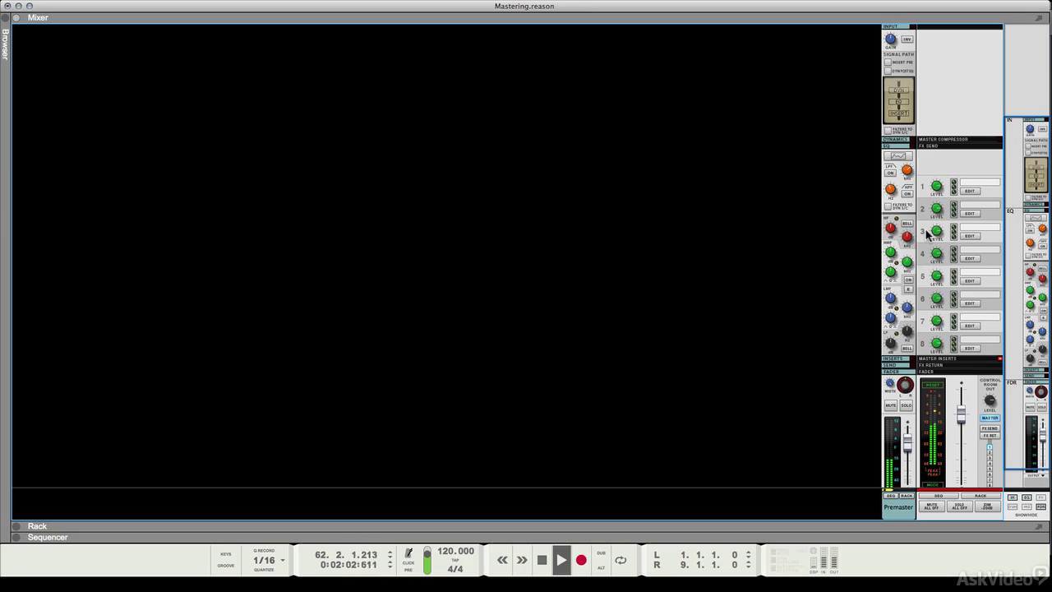
{"action": "scroll", "coordinate": [927, 234], "scroll_direction": "down", "scroll_amount": 1}
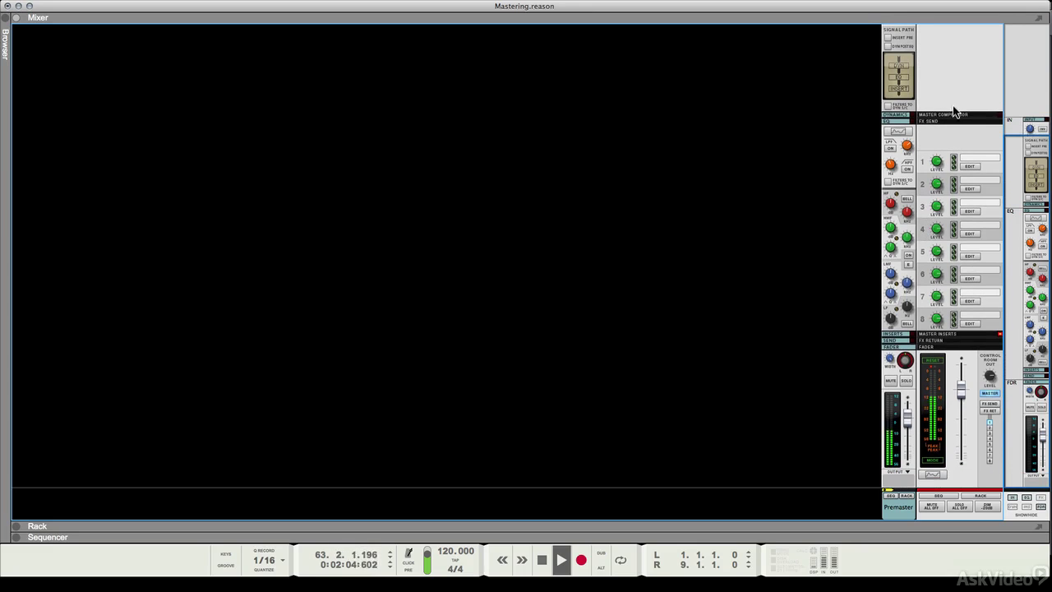
{"action": "left_click", "coordinate": [953, 114]}
{"action": "scroll", "coordinate": [962, 147], "scroll_direction": "up", "scroll_amount": 2}
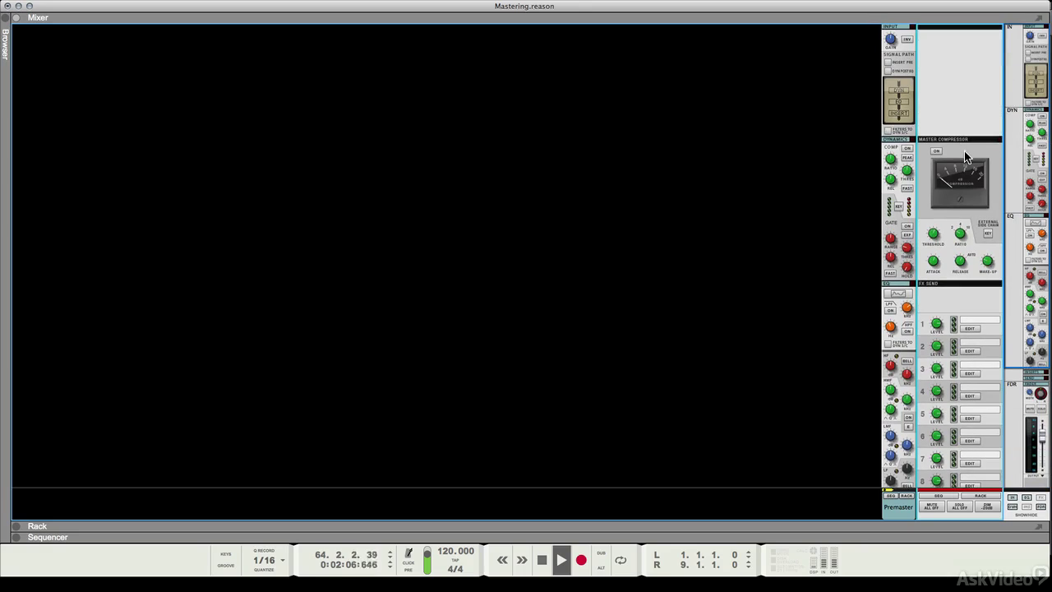
{"action": "left_click", "coordinate": [960, 285]}
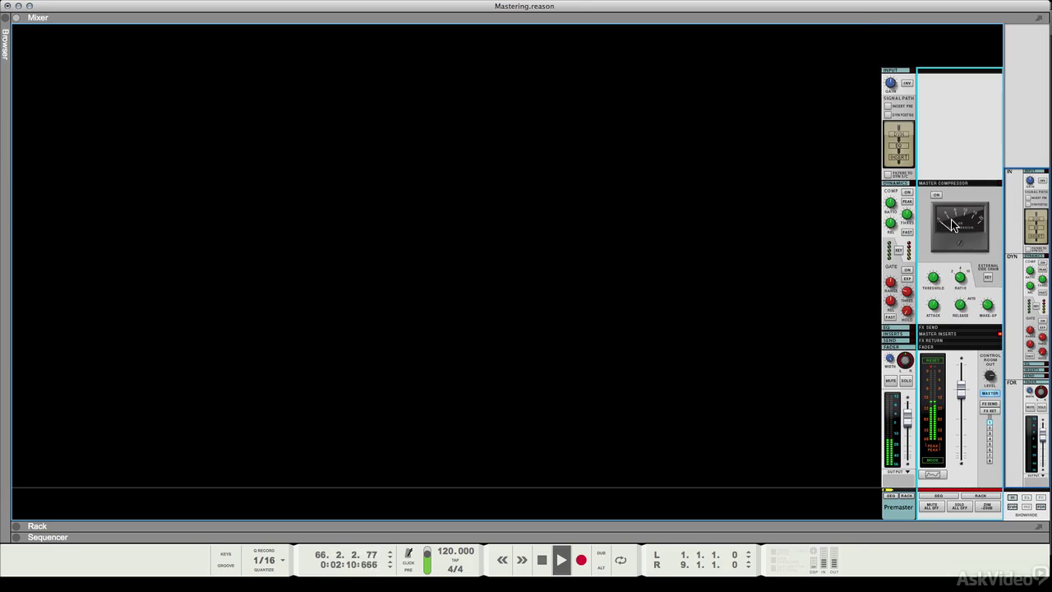
{"action": "key", "text": "F6"}
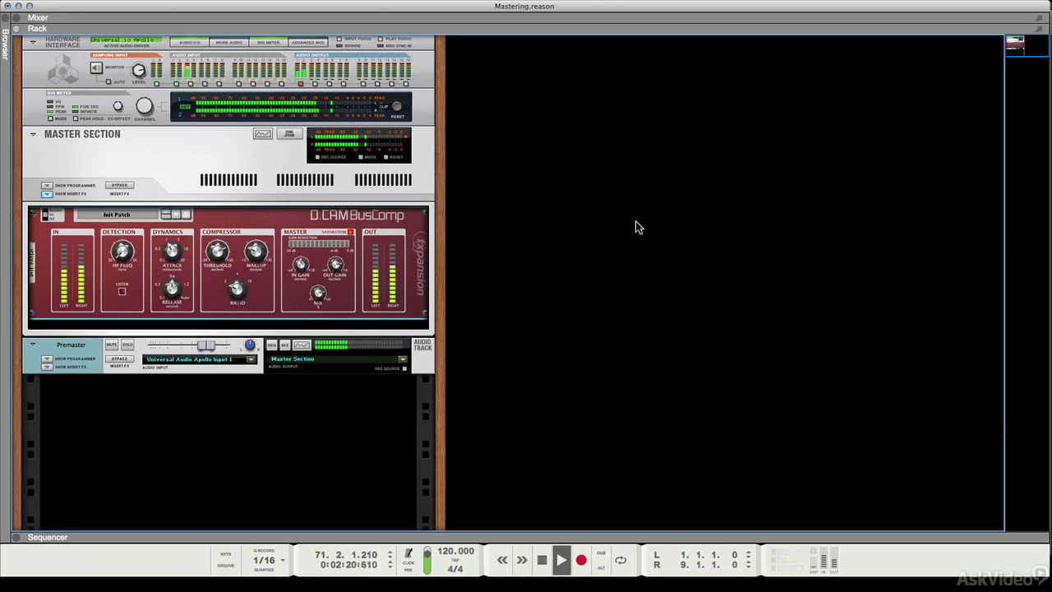
Stop playback and insert an MClass Equalizer into the Master Section after the D.CAM BusComp.
{"action": "key", "text": "space"}
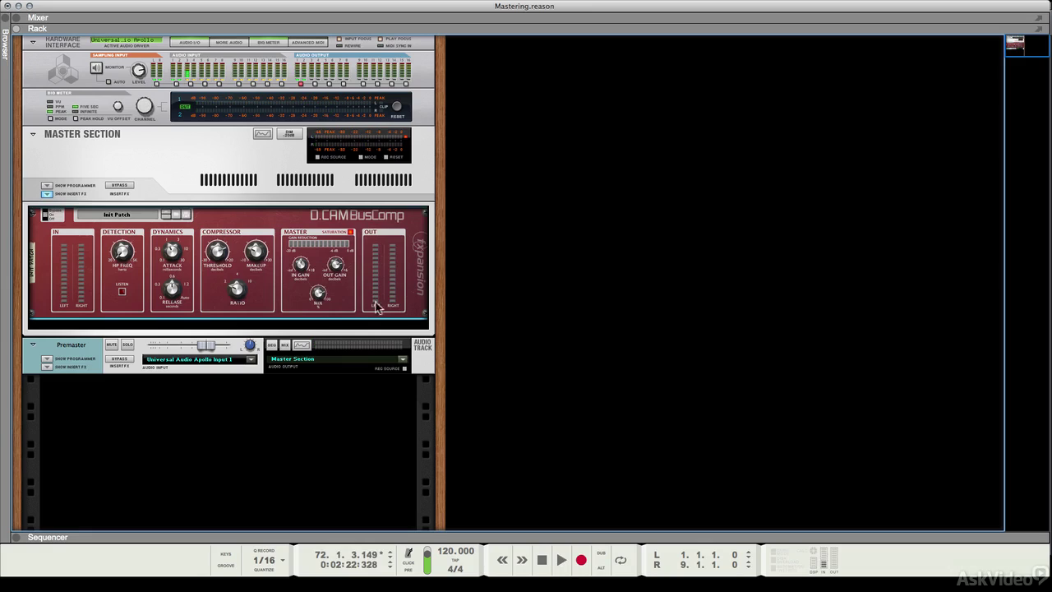
{"action": "left_click", "coordinate": [336, 323]}
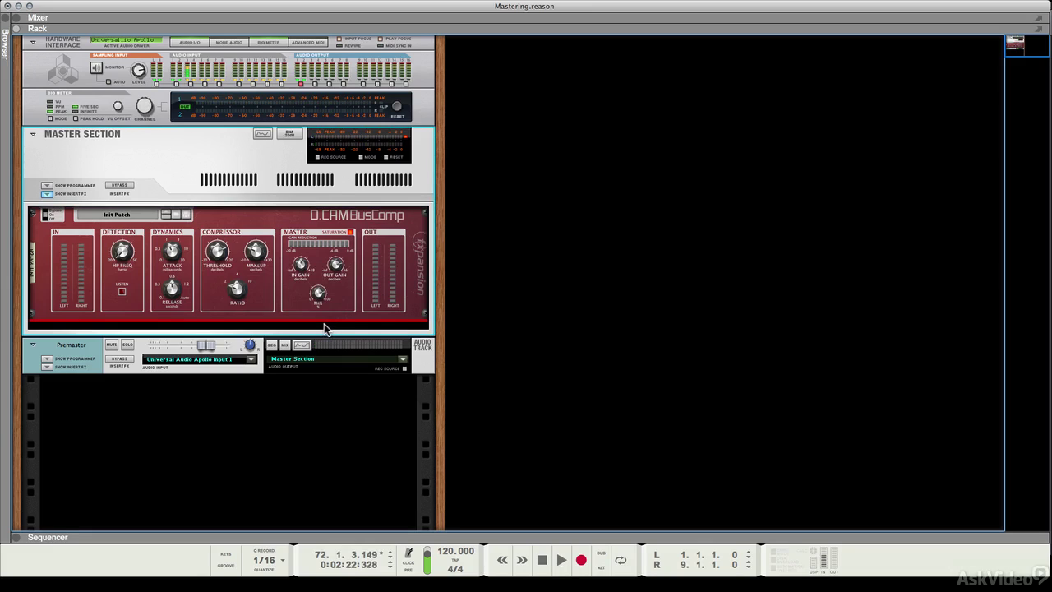
{"action": "right_click", "coordinate": [324, 324]}
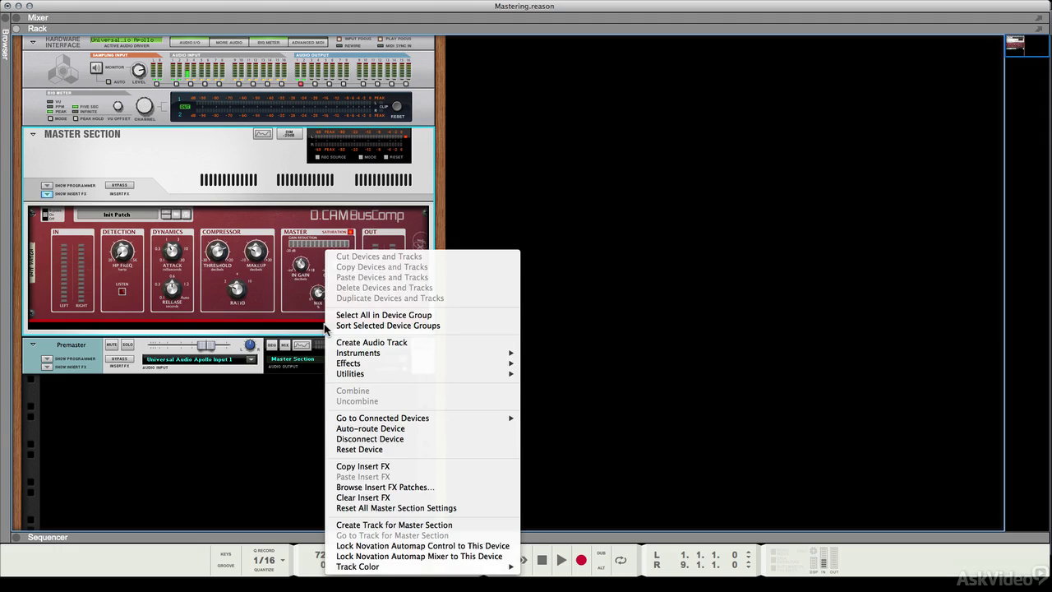
{"action": "mouse_move", "coordinate": [374, 364]}
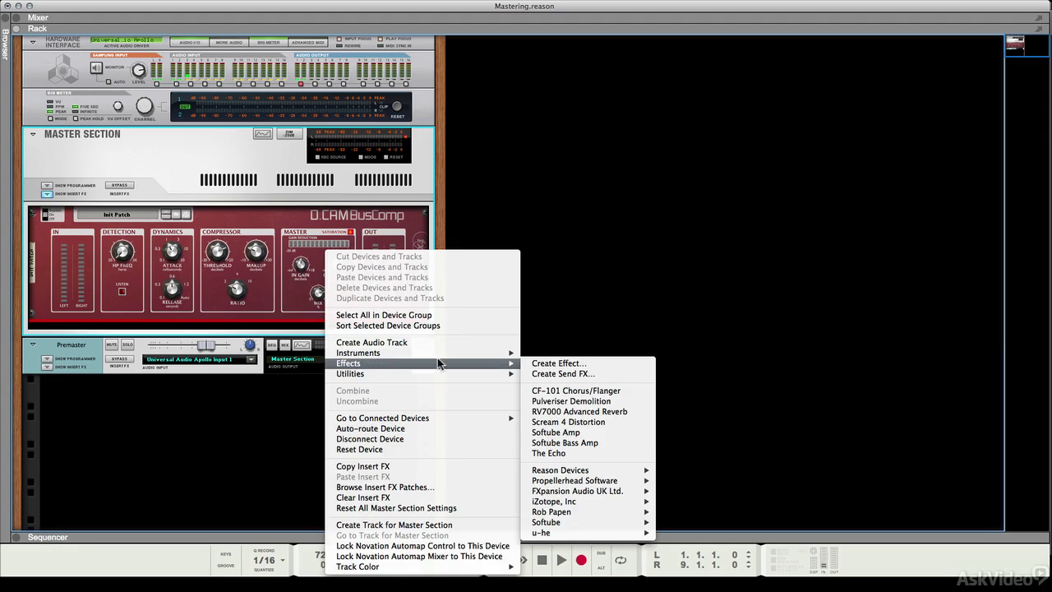
{"action": "mouse_move", "coordinate": [637, 471]}
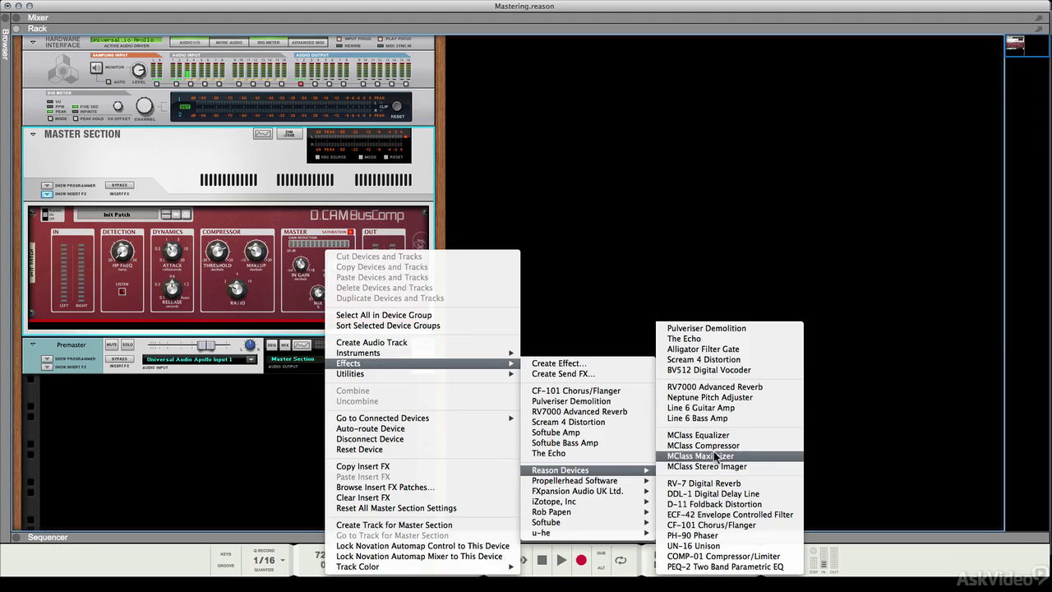
{"action": "left_click", "coordinate": [720, 437]}
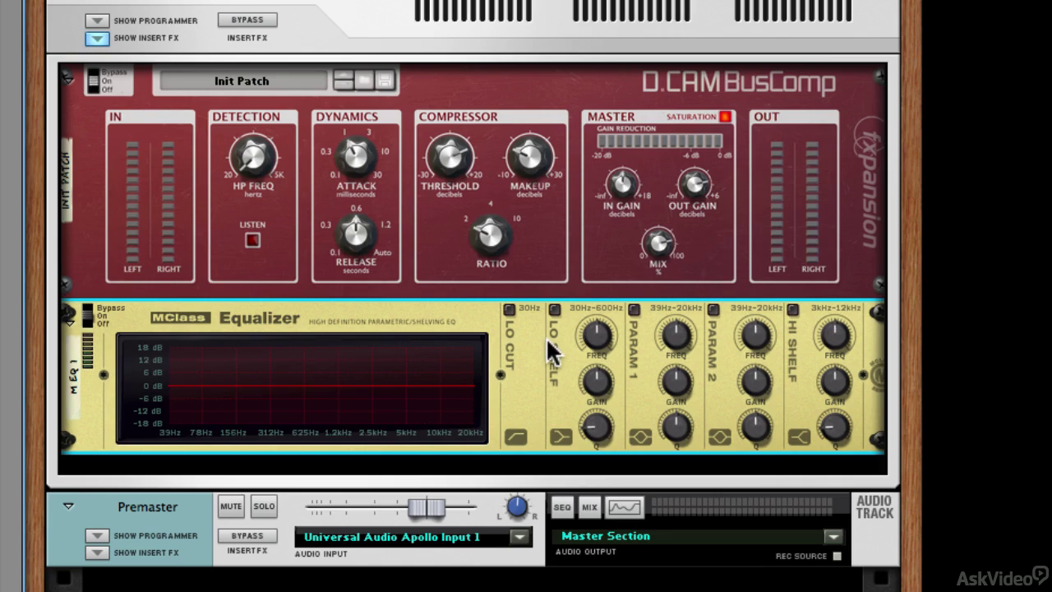
Switch on the MClass Equalizer's 30 Hz Lo Cut filter.
{"action": "left_click", "coordinate": [508, 310]}
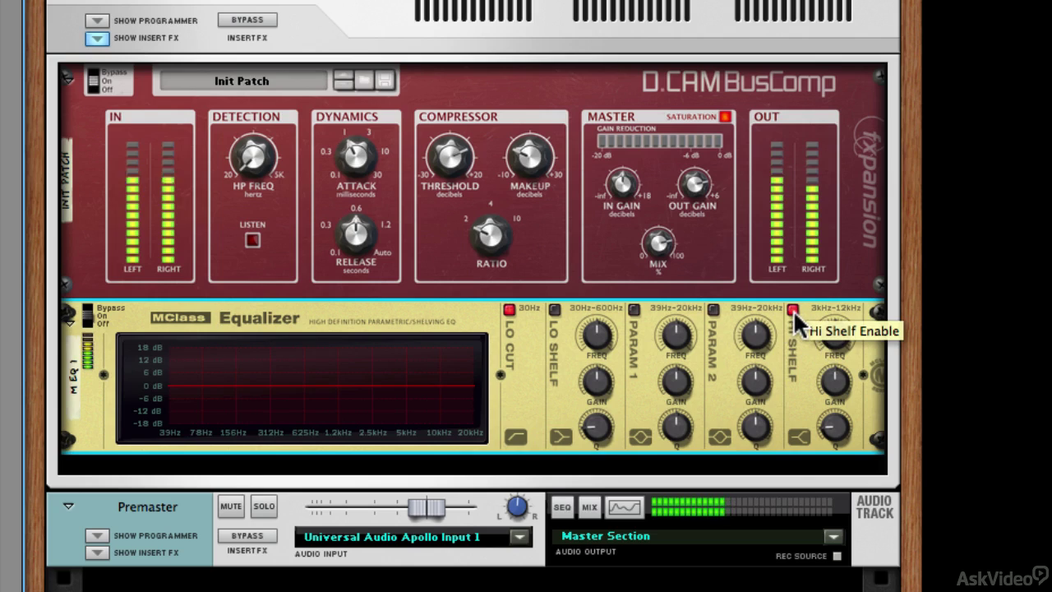
Enable the Hi Shelf band with Q about 0.58, a gain boost and frequency about 7.6 kHz.
{"action": "left_click", "coordinate": [793, 310]}
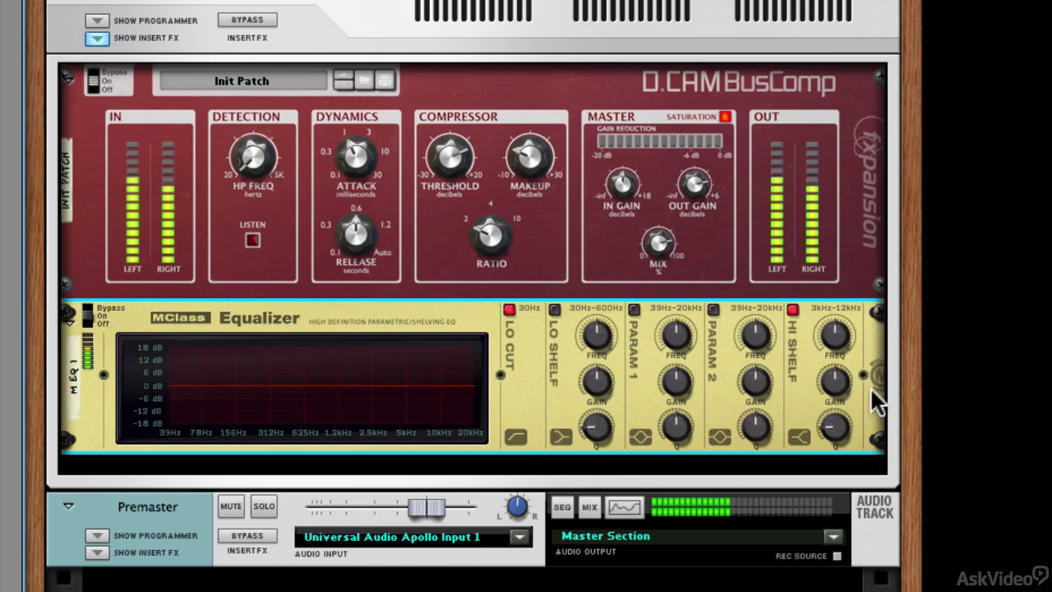
{"action": "left_click_drag", "start_coordinate": [842, 418], "coordinate": [844, 427]}
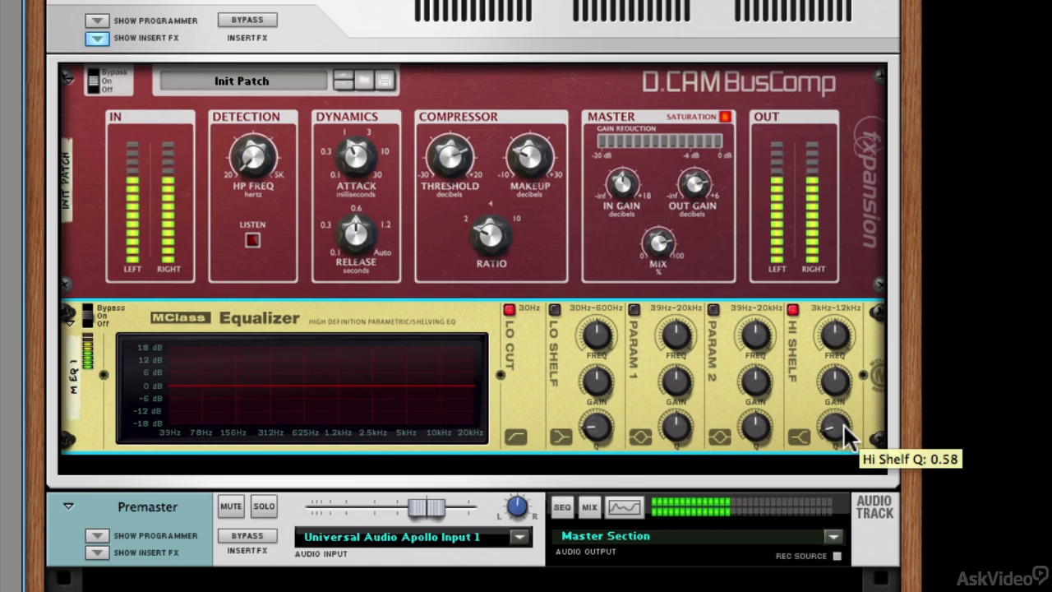
{"action": "mouse_move", "coordinate": [840, 395]}
{"action": "left_mouse_down"}
{"action": "mouse_move", "coordinate": [838, 362]}
{"action": "mouse_move", "coordinate": [830, 383]}
{"action": "left_mouse_up"}
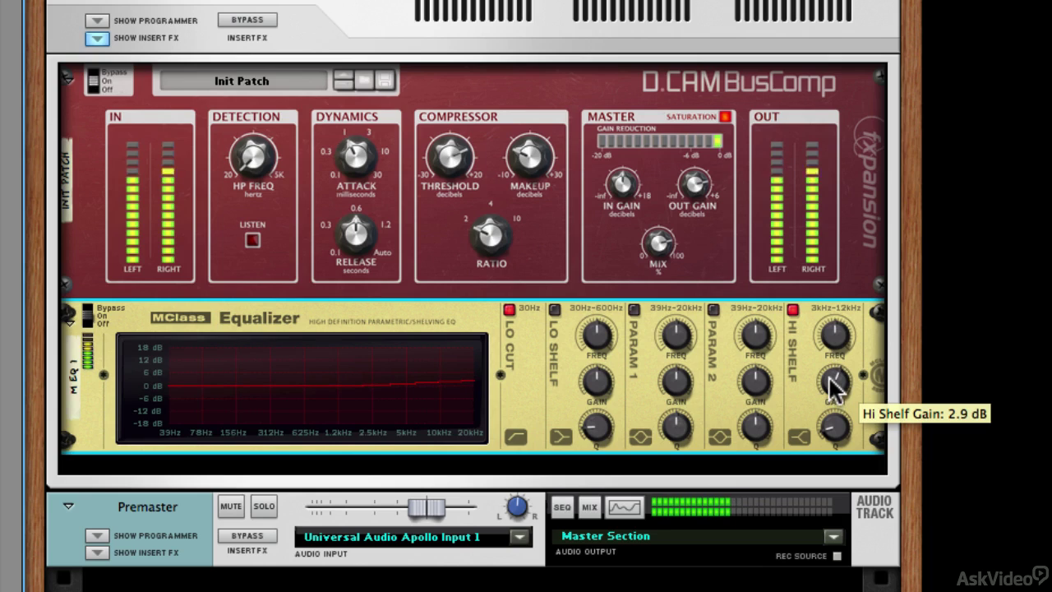
{"action": "mouse_move", "coordinate": [842, 333]}
{"action": "left_mouse_down"}
{"action": "mouse_move", "coordinate": [841, 309]}
{"action": "mouse_move", "coordinate": [843, 349]}
{"action": "left_mouse_up"}
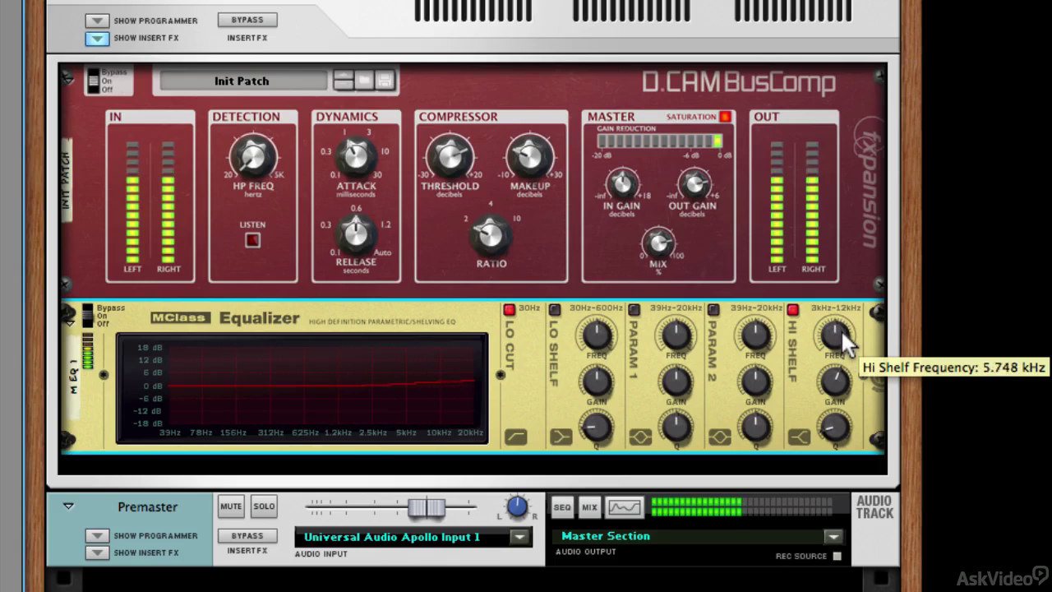
{"action": "left_click_drag", "start_coordinate": [843, 333], "coordinate": [840, 322]}
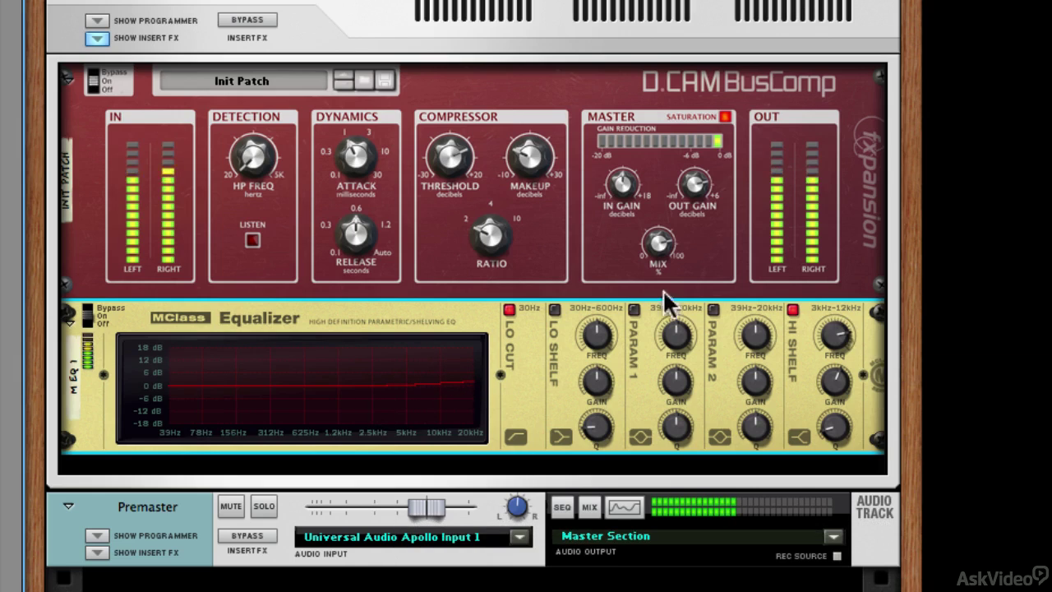
Enable the Lo Shelf band at 1.7 dB gain, about 106 Hz, Q 0.56.
{"action": "left_click", "coordinate": [555, 309]}
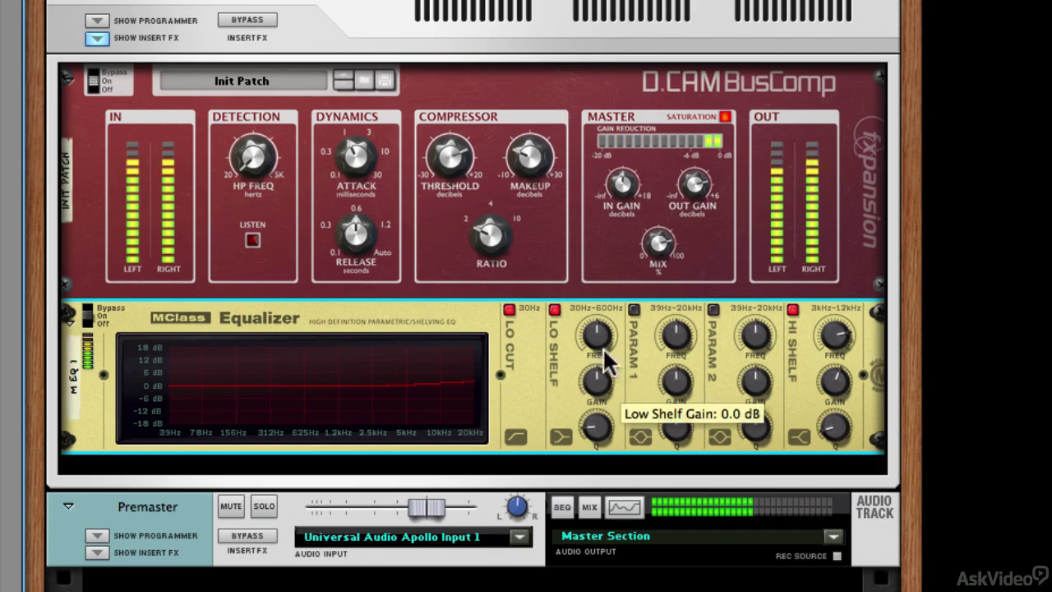
{"action": "left_click_drag", "start_coordinate": [598, 386], "coordinate": [598, 382]}
{"action": "left_click_drag", "start_coordinate": [596, 325], "coordinate": [596, 331]}
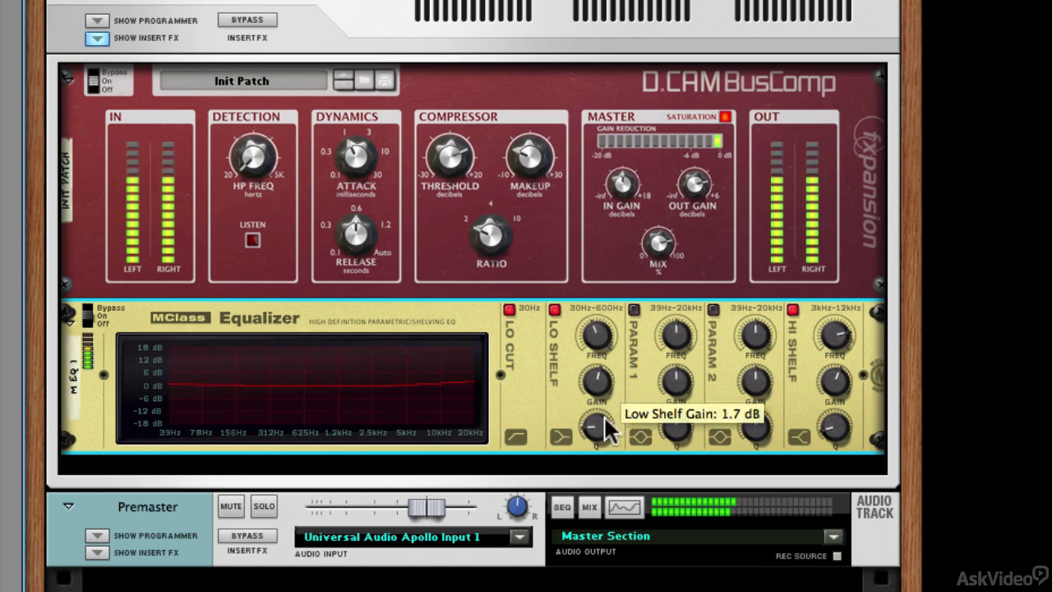
{"action": "left_click_drag", "start_coordinate": [602, 426], "coordinate": [605, 449]}
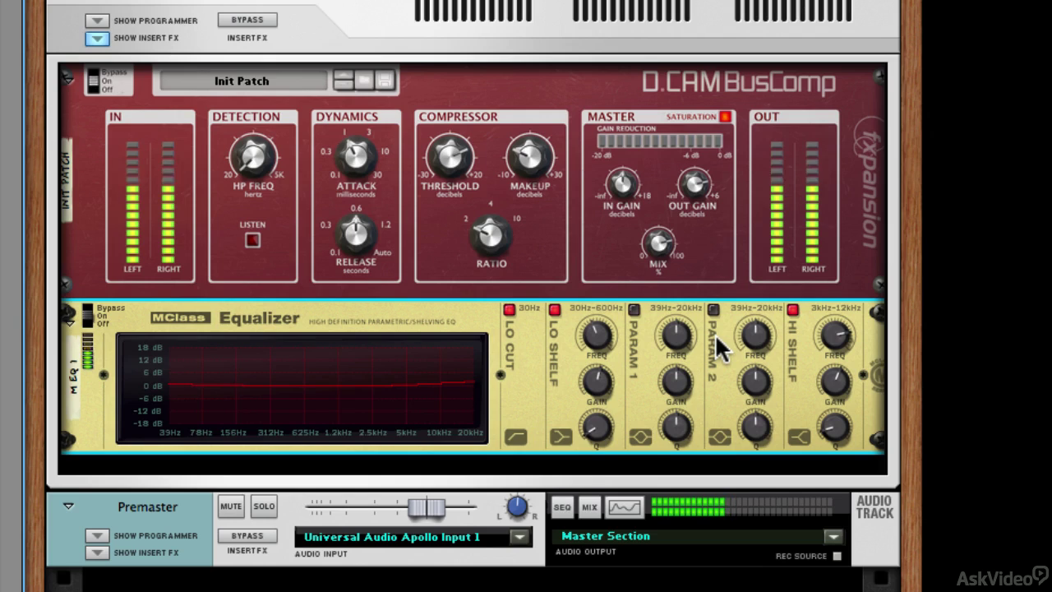
Compare with the master inserts bypassed, then add a 1.1 dB bell near 2.9 kHz, Q 2.5.
{"action": "left_click", "coordinate": [234, 20]}
{"action": "left_click", "coordinate": [246, 21]}
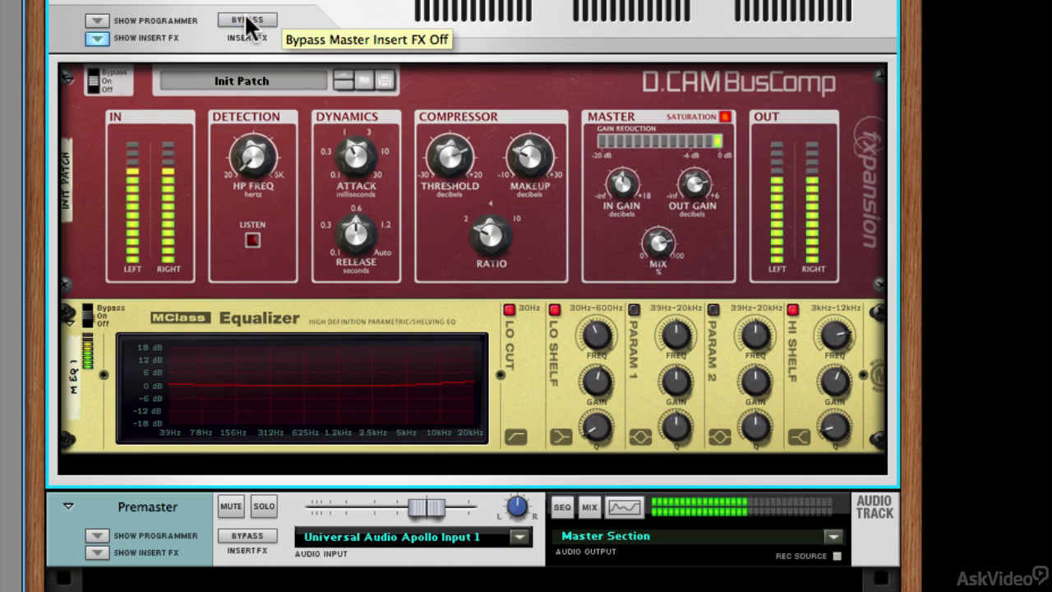
{"action": "left_click", "coordinate": [714, 309]}
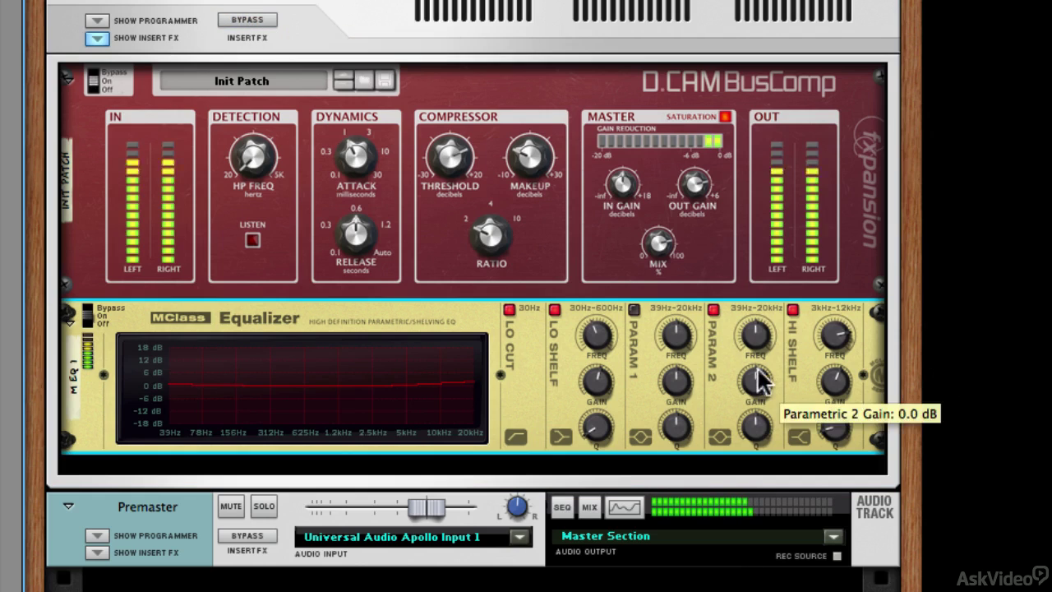
{"action": "left_click_drag", "start_coordinate": [760, 383], "coordinate": [760, 380]}
{"action": "left_click_drag", "start_coordinate": [757, 339], "coordinate": [760, 331]}
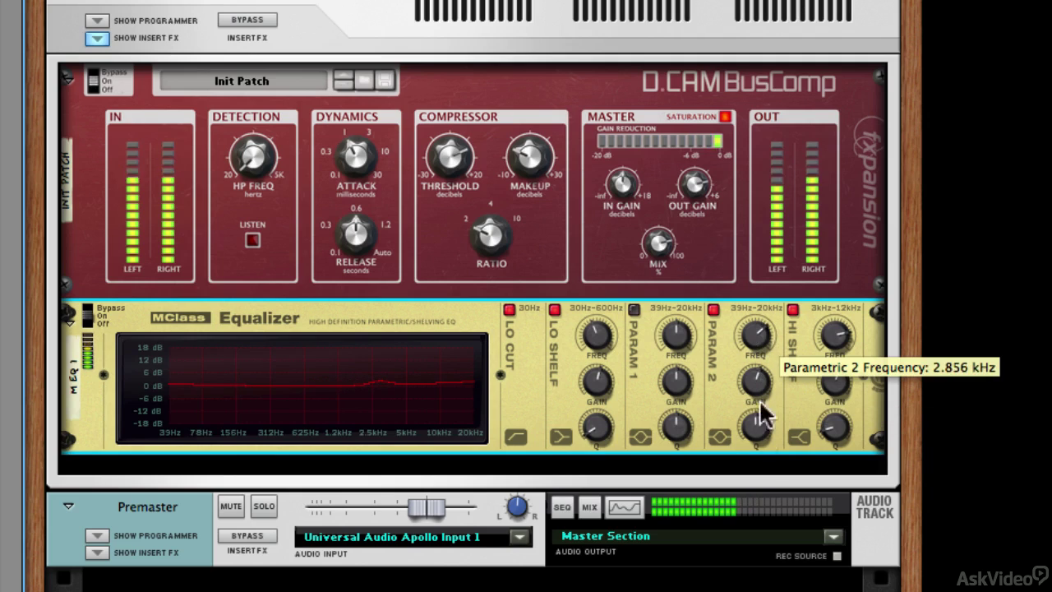
{"action": "left_click_drag", "start_coordinate": [758, 423], "coordinate": [770, 485]}
Enable parametric band 1 as a -1.7 dB dip around 228 Hz.
{"action": "left_click_drag", "start_coordinate": [686, 337], "coordinate": [685, 346]}
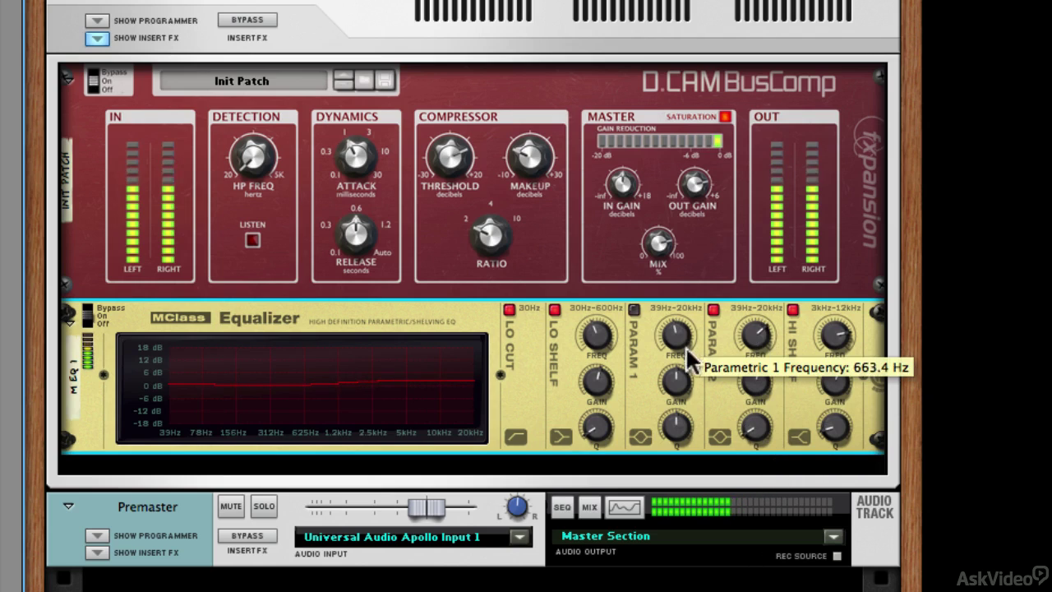
{"action": "left_click_drag", "start_coordinate": [675, 424], "coordinate": [678, 392]}
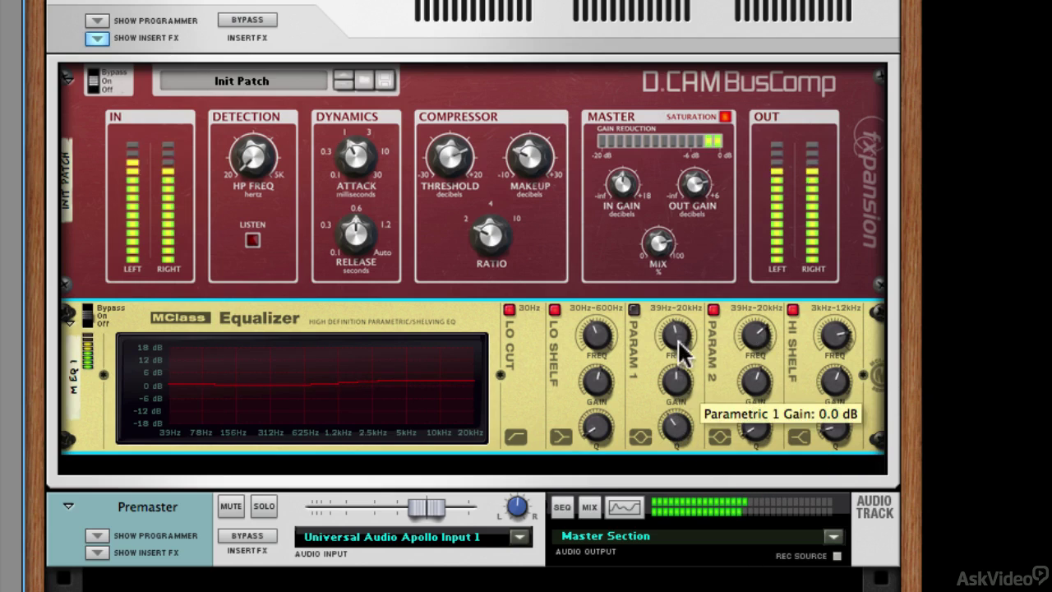
{"action": "left_click_drag", "start_coordinate": [678, 333], "coordinate": [675, 342]}
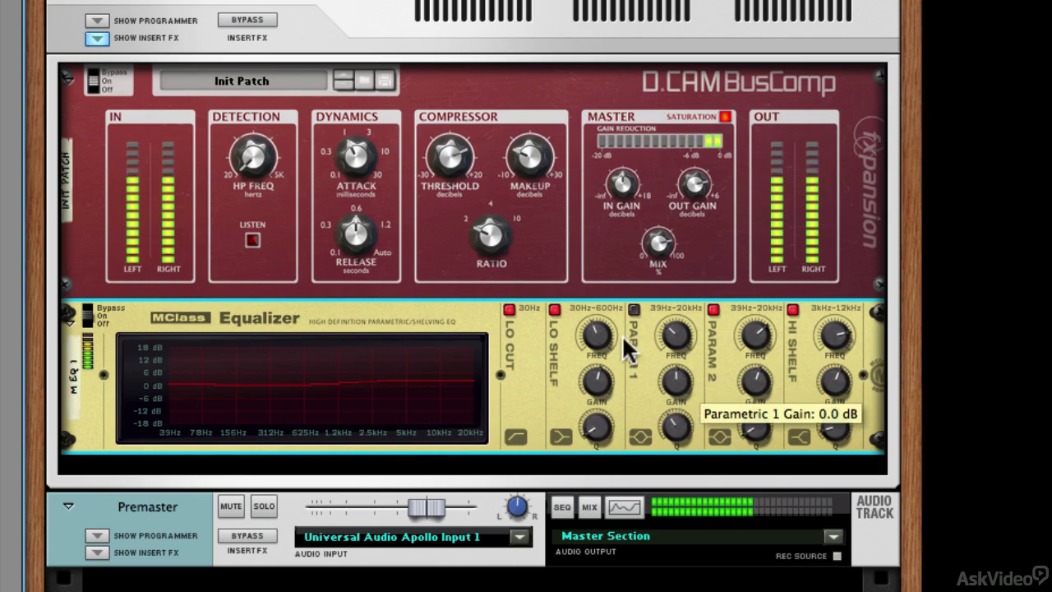
{"action": "left_click", "coordinate": [632, 309]}
{"action": "left_click_drag", "start_coordinate": [676, 374], "coordinate": [677, 409]}
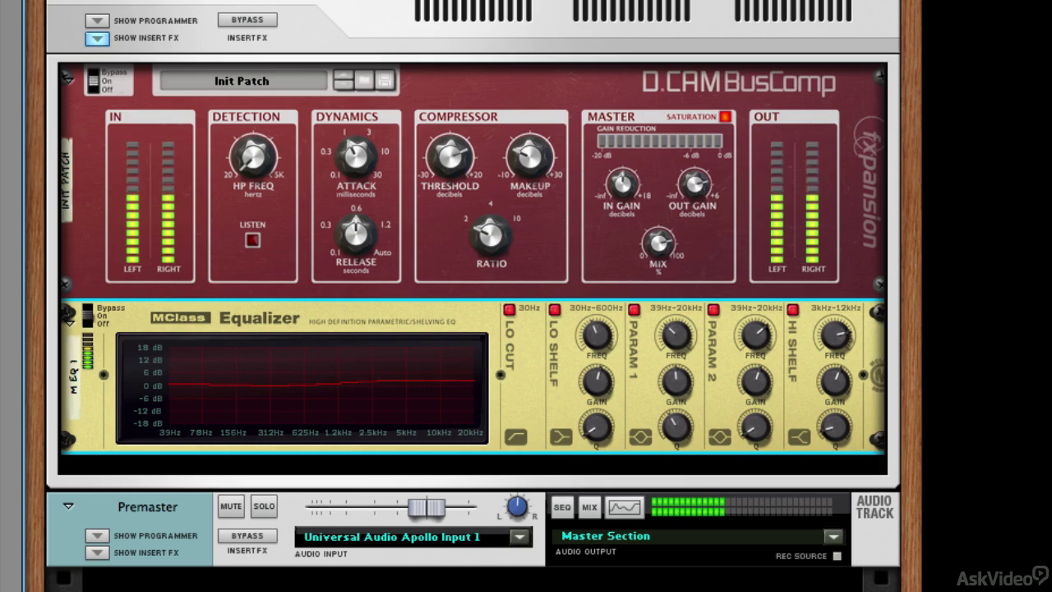
{"action": "left_click_drag", "start_coordinate": [747, 585], "coordinate": [775, 364]}
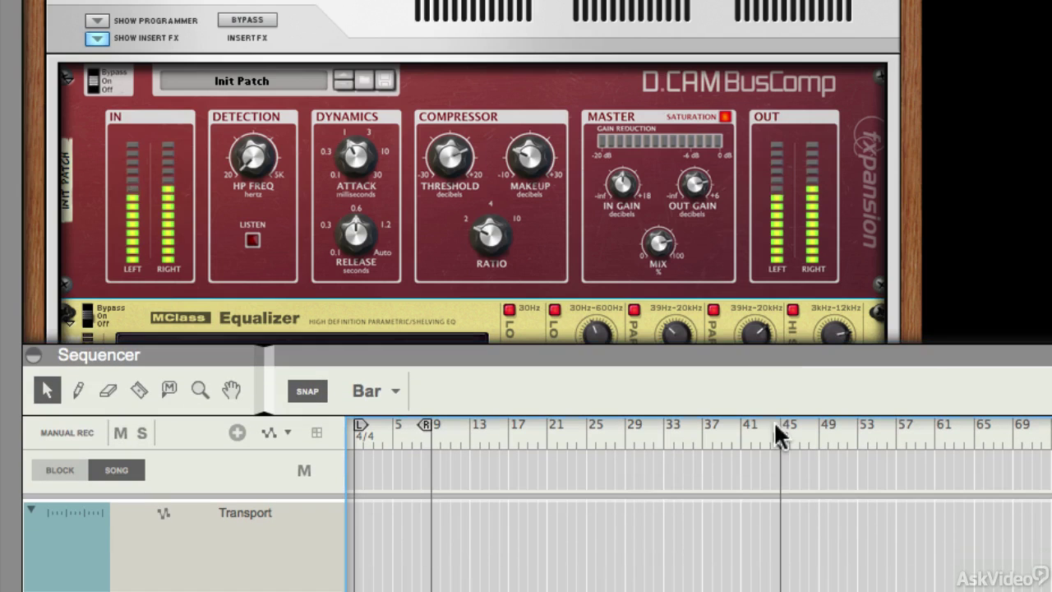
{"action": "left_click_drag", "start_coordinate": [896, 354], "coordinate": [863, 580]}
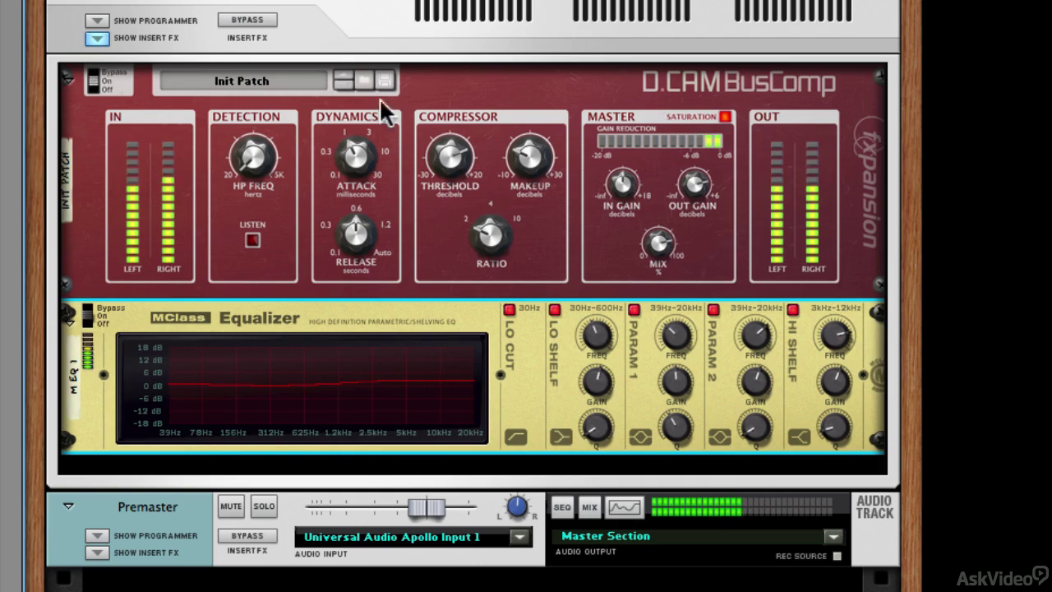
{"action": "left_click", "coordinate": [259, 23]}
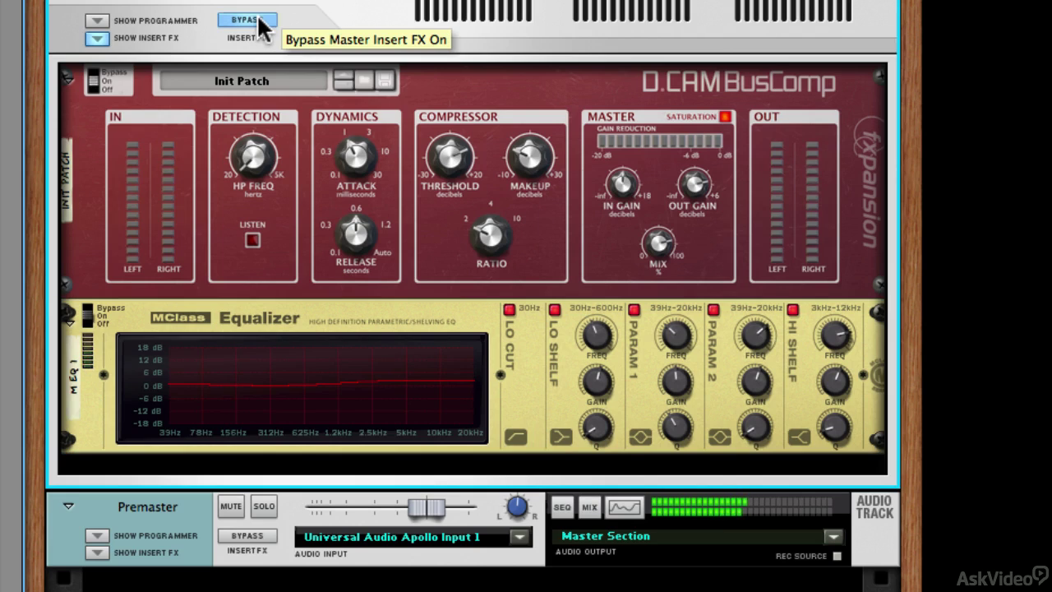
{"action": "left_click", "coordinate": [259, 23]}
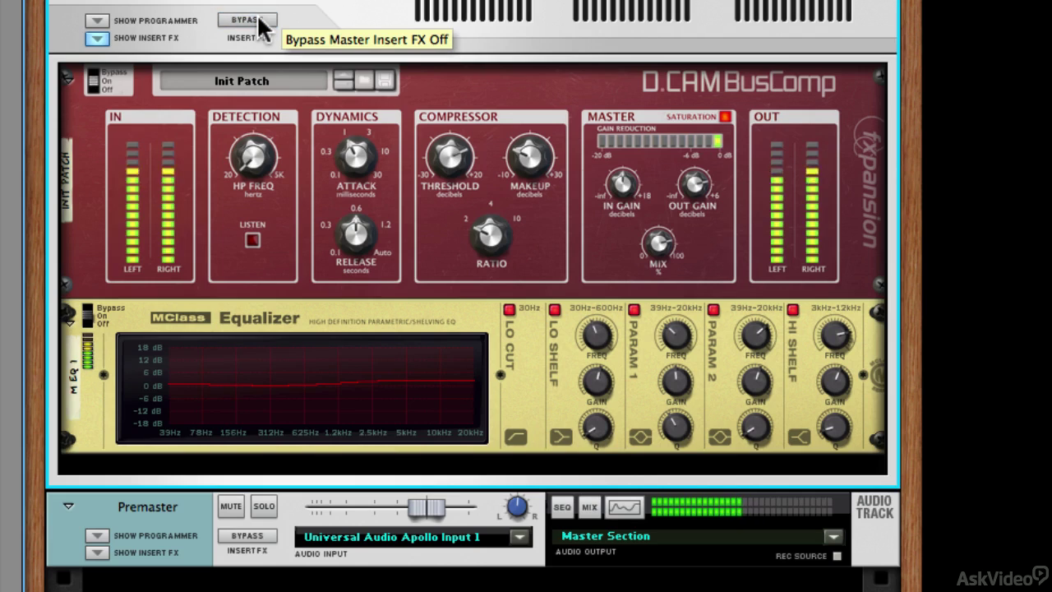
{"action": "left_click", "coordinate": [259, 23]}
{"action": "left_click", "coordinate": [258, 23]}
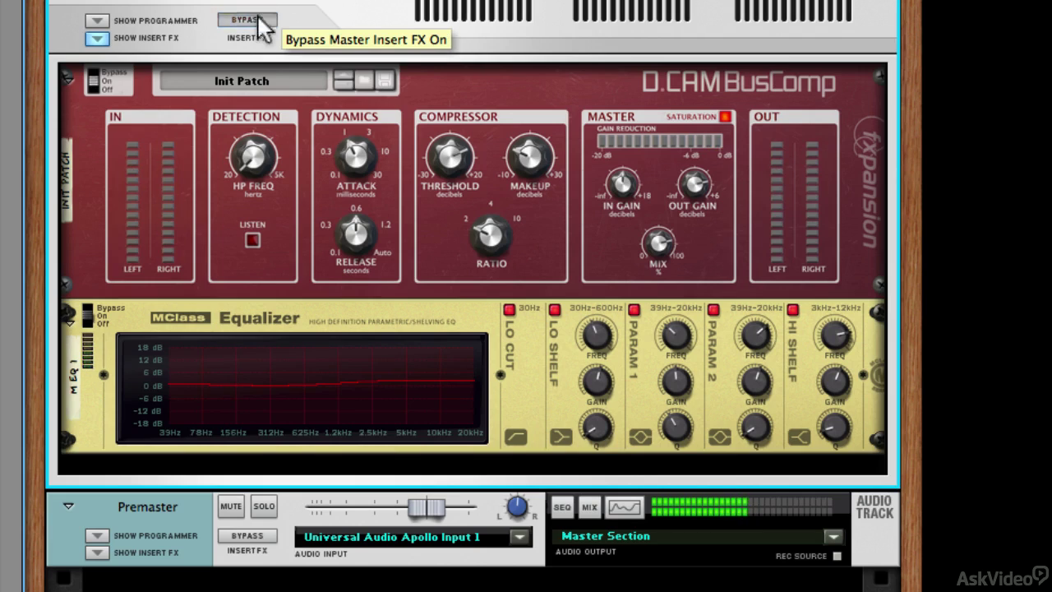